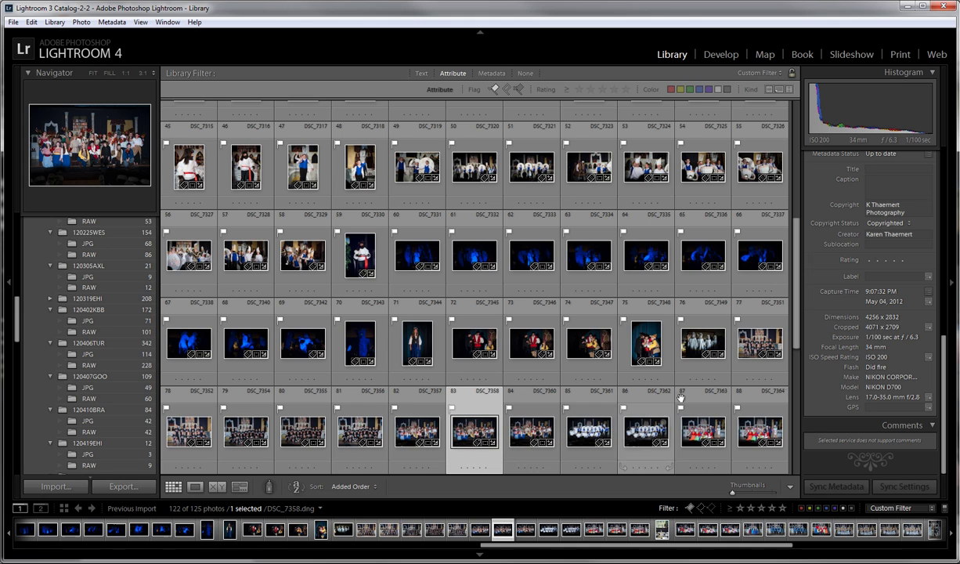
Open the group stage photo DSC_7358 in the Develop module.
{"action": "left_click", "coordinate": [724, 53]}
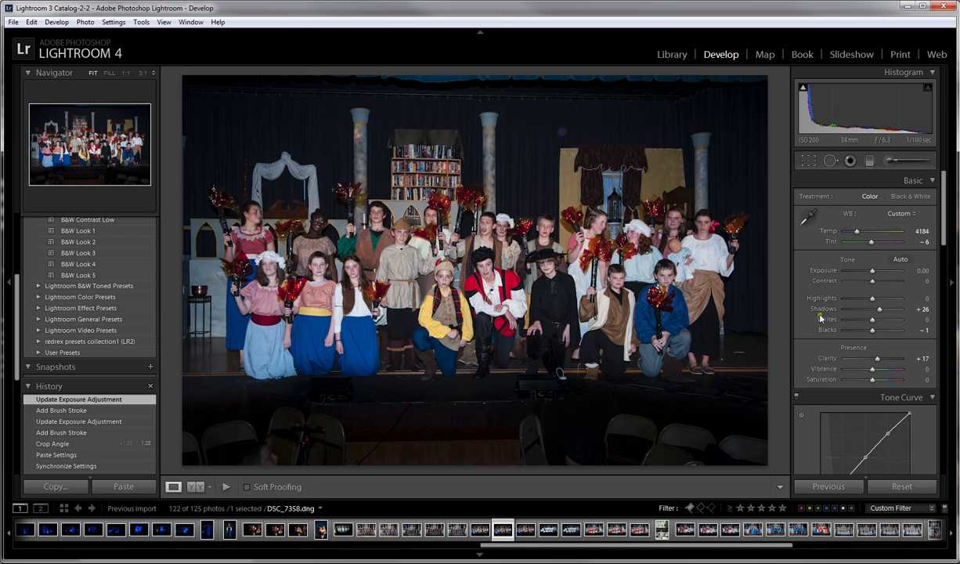
{"action": "left_click_drag", "start_coordinate": [942, 205], "coordinate": [931, 151]}
{"action": "left_click", "coordinate": [20, 292]}
{"action": "left_click_drag", "start_coordinate": [20, 291], "coordinate": [28, 335]}
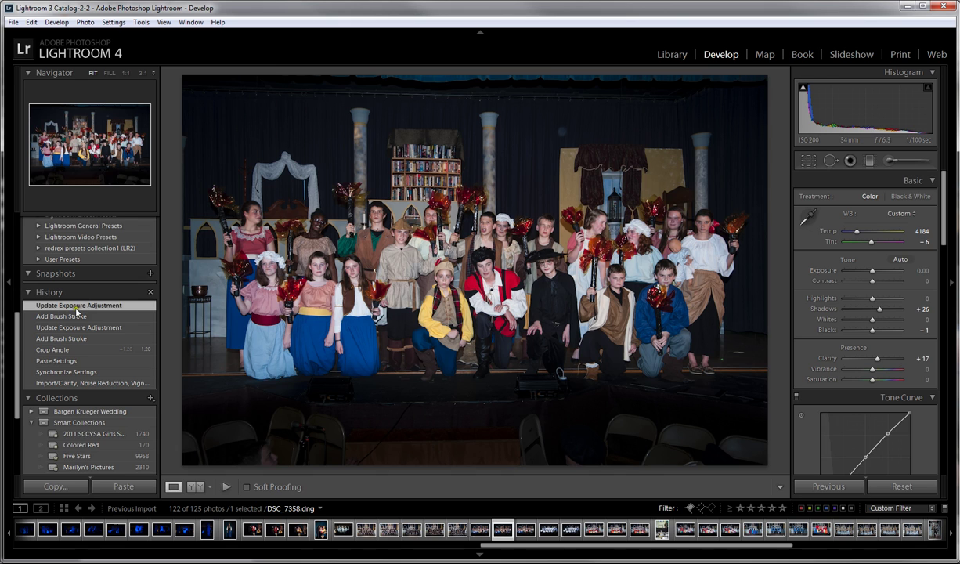
{"action": "scroll", "coordinate": [81, 307], "scroll_direction": "up", "scroll_amount": 3}
{"action": "scroll", "coordinate": [78, 321], "scroll_direction": "down", "scroll_amount": 2}
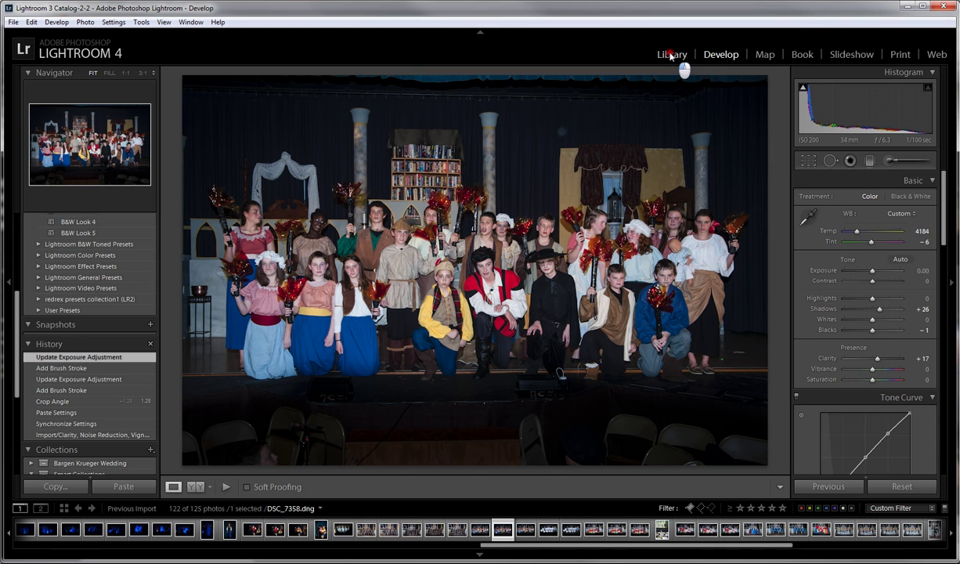
Return to the Library grid and select all 122 photos of the shoot.
{"action": "left_click", "coordinate": [672, 55]}
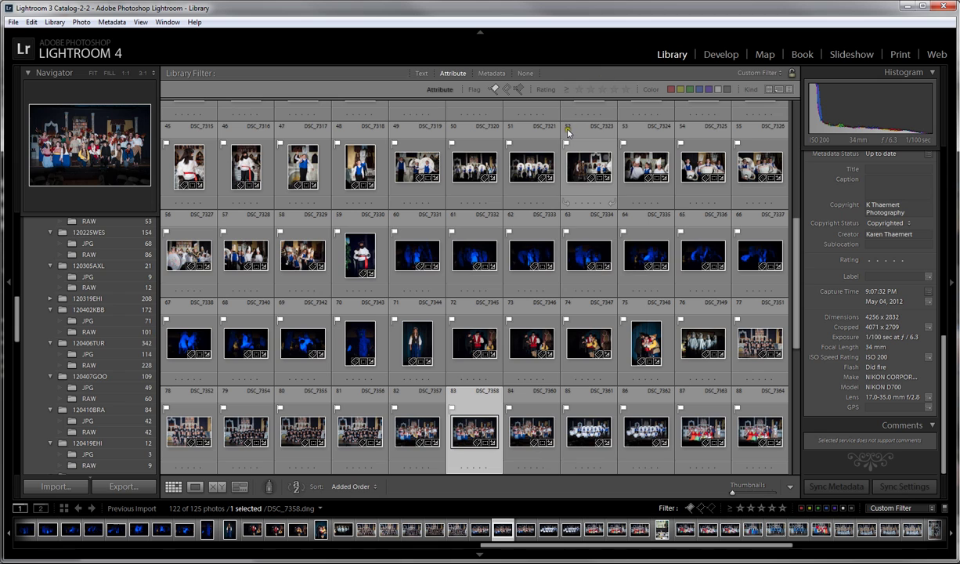
{"action": "key", "text": "ctrl+a"}
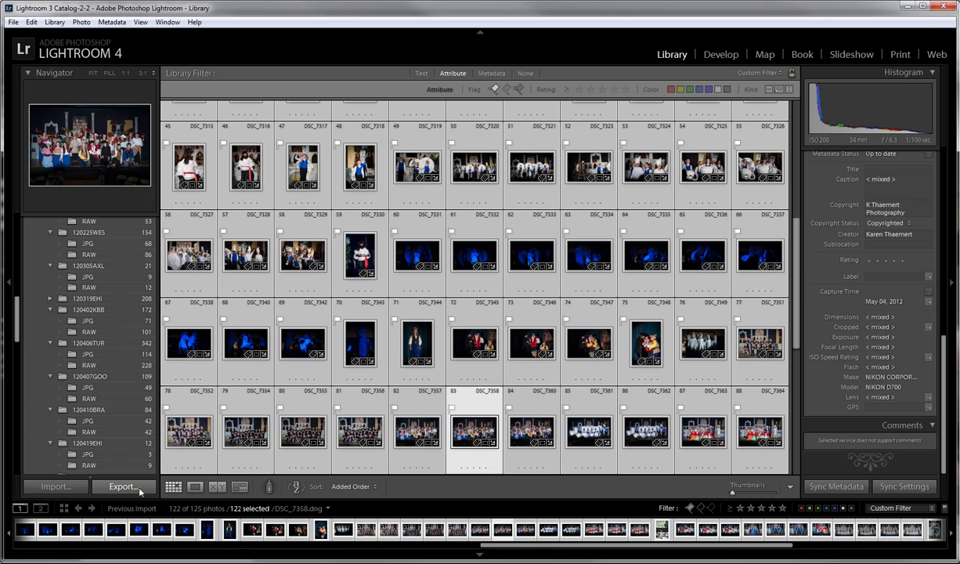
{"action": "left_click", "coordinate": [14, 22]}
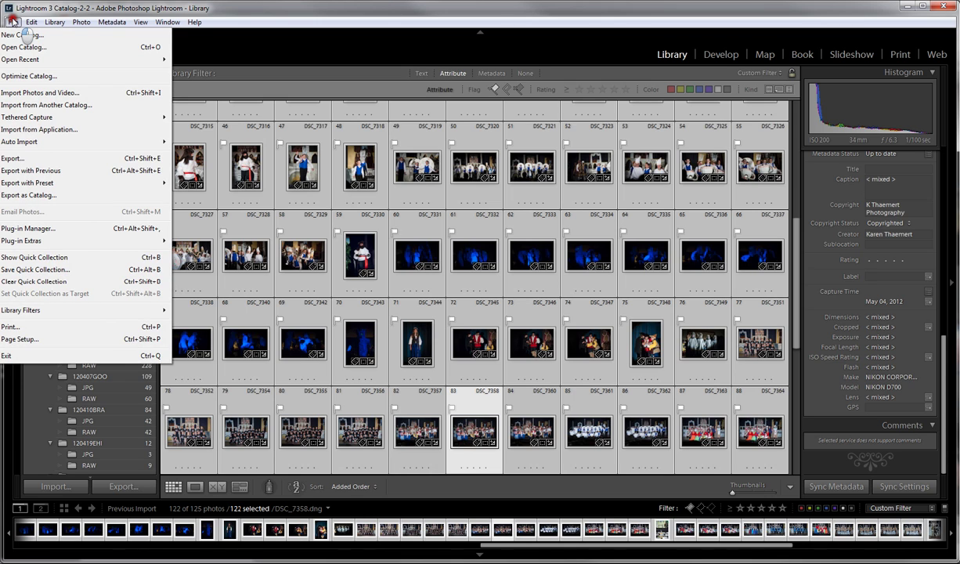
{"action": "left_click", "coordinate": [13, 22]}
{"action": "left_click", "coordinate": [13, 22]}
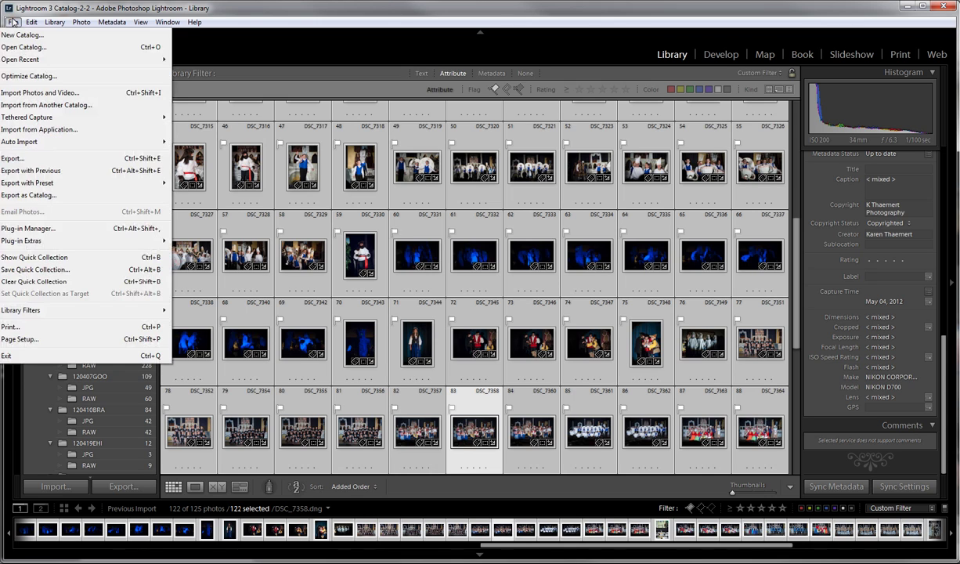
{"action": "left_click", "coordinate": [23, 171]}
{"action": "mouse_move", "coordinate": [23, 183]}
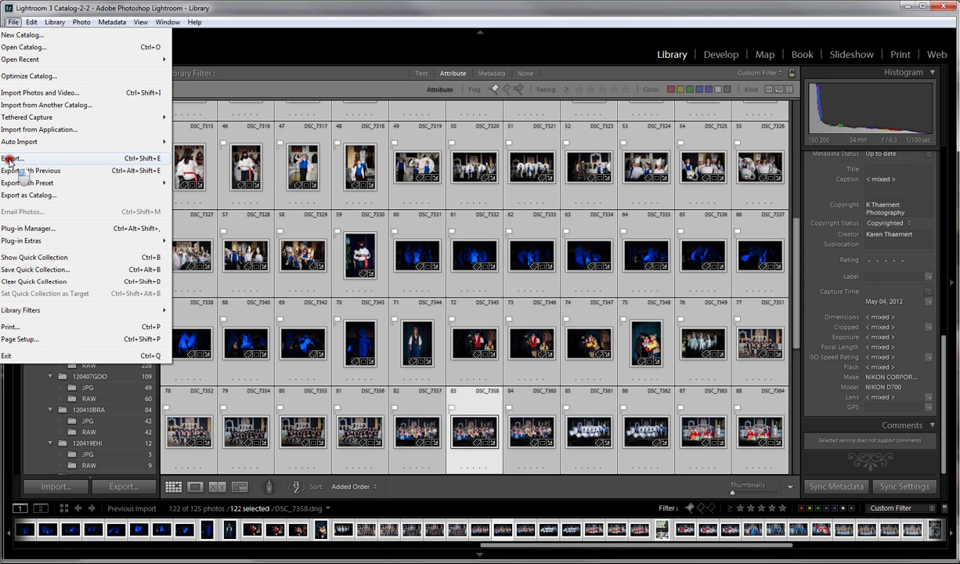
Open the Export dialog for the 122 photos and expand the Lightroom Presets list.
{"action": "left_click", "coordinate": [8, 158]}
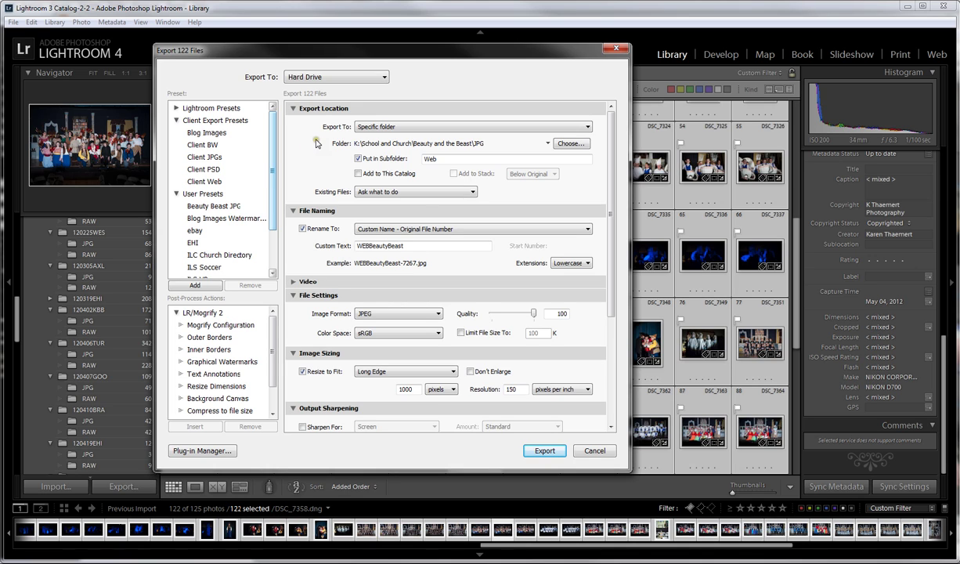
{"action": "left_click", "coordinate": [266, 130]}
{"action": "left_click", "coordinate": [174, 108]}
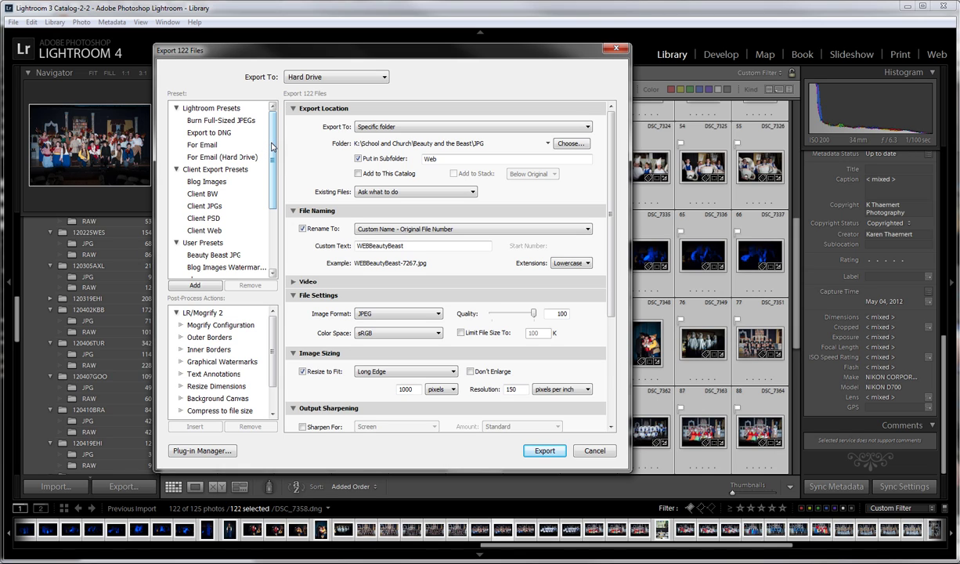
{"action": "left_click_drag", "start_coordinate": [272, 155], "coordinate": [272, 237]}
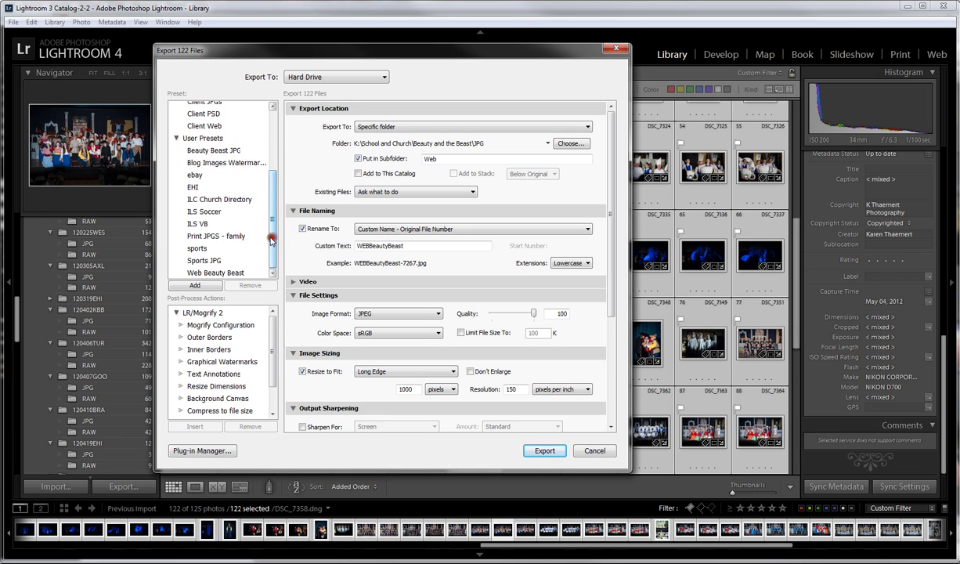
Load the Beauty Beast JPG preset and keep 'Ask what to do' for existing files.
{"action": "left_click", "coordinate": [241, 152]}
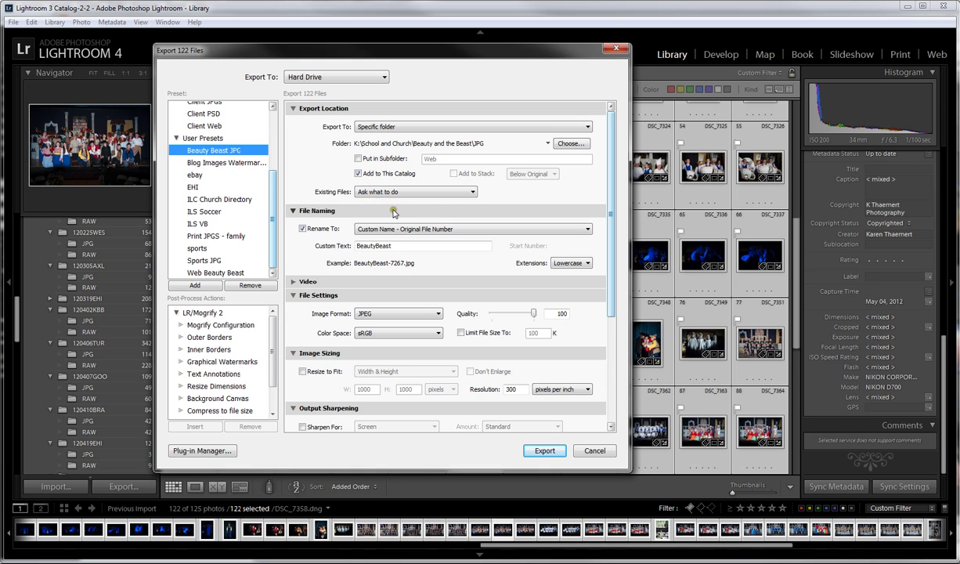
{"action": "left_click", "coordinate": [471, 192]}
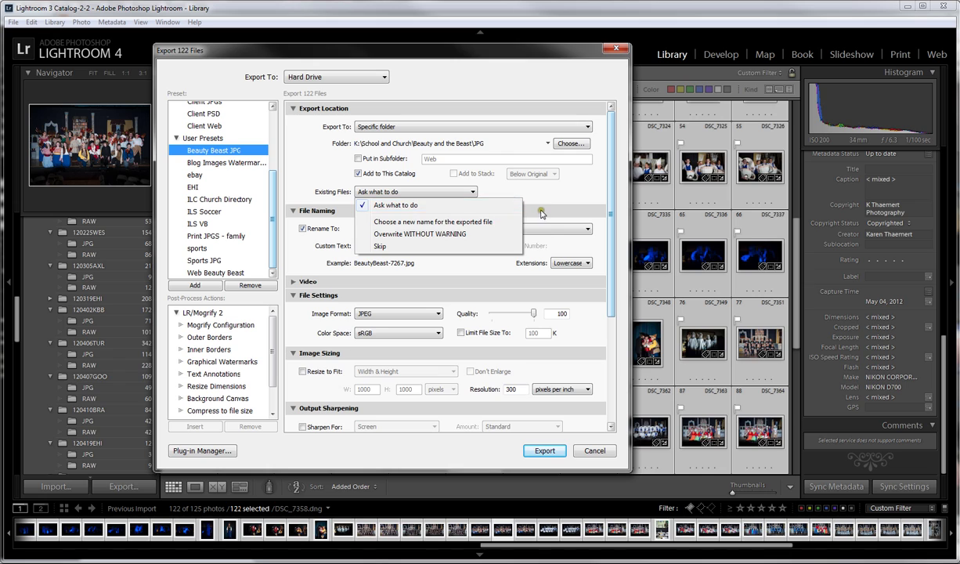
{"action": "left_click", "coordinate": [516, 204]}
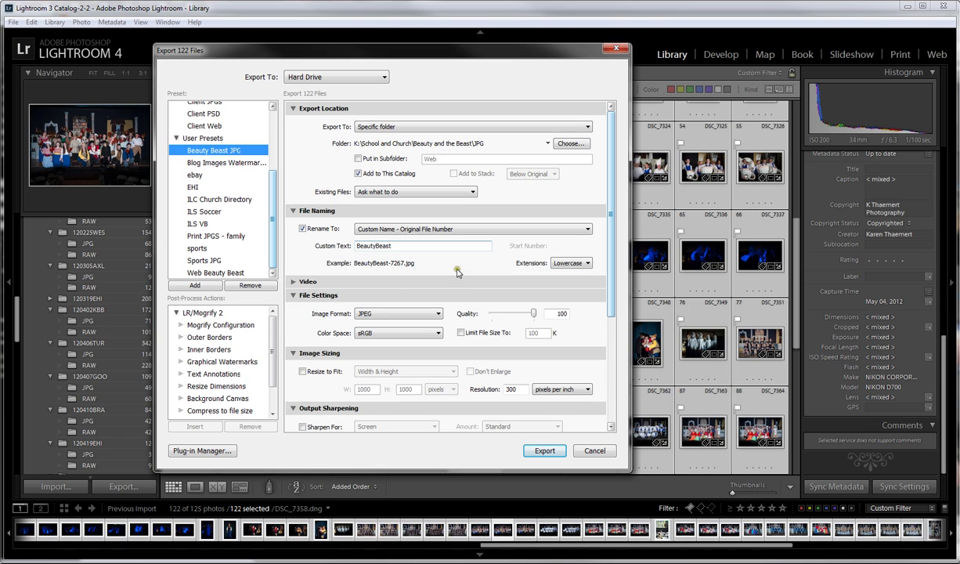
Keep Custom Name - Original File Number naming, then load the Web Beauty Beast preset.
{"action": "left_click", "coordinate": [587, 228]}
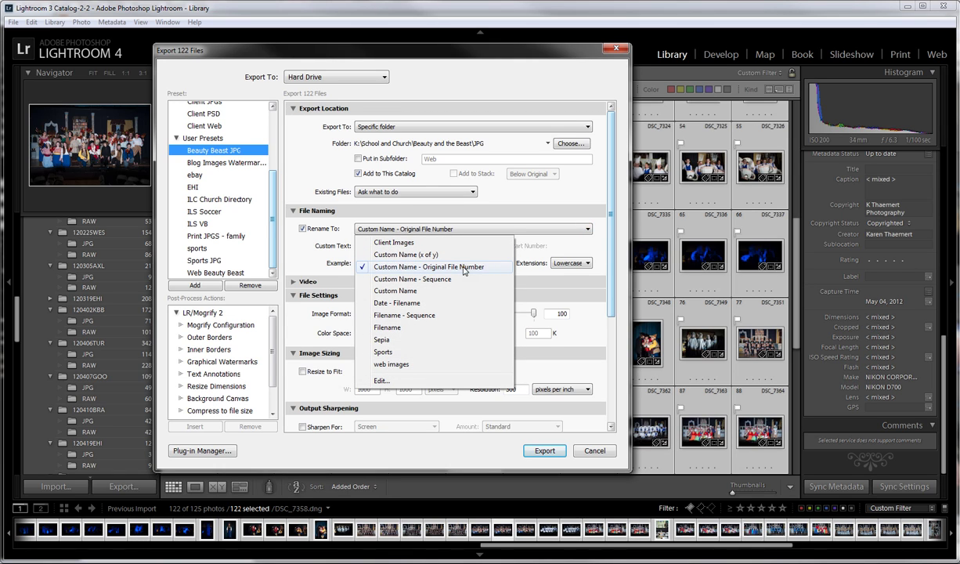
{"action": "left_click", "coordinate": [474, 230]}
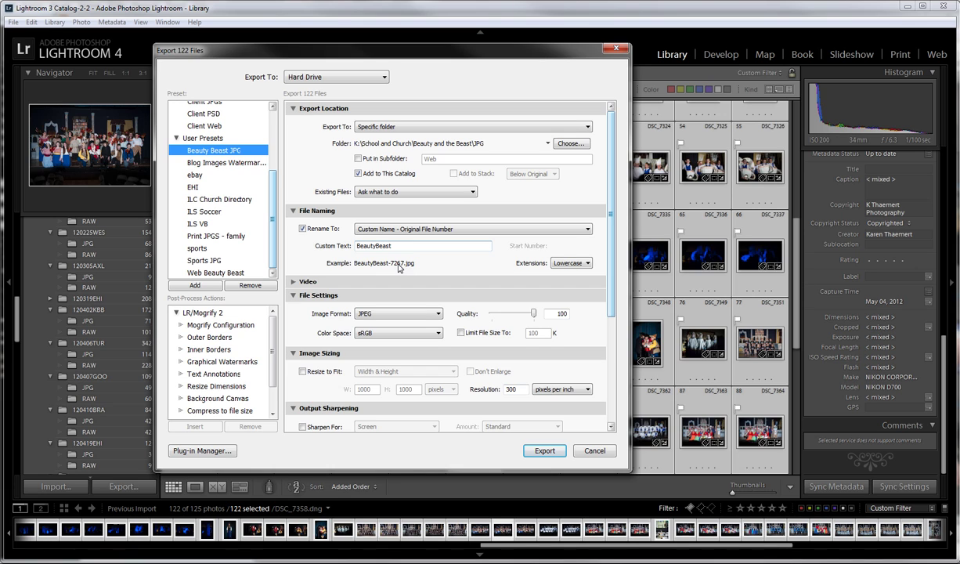
{"action": "left_click", "coordinate": [231, 272]}
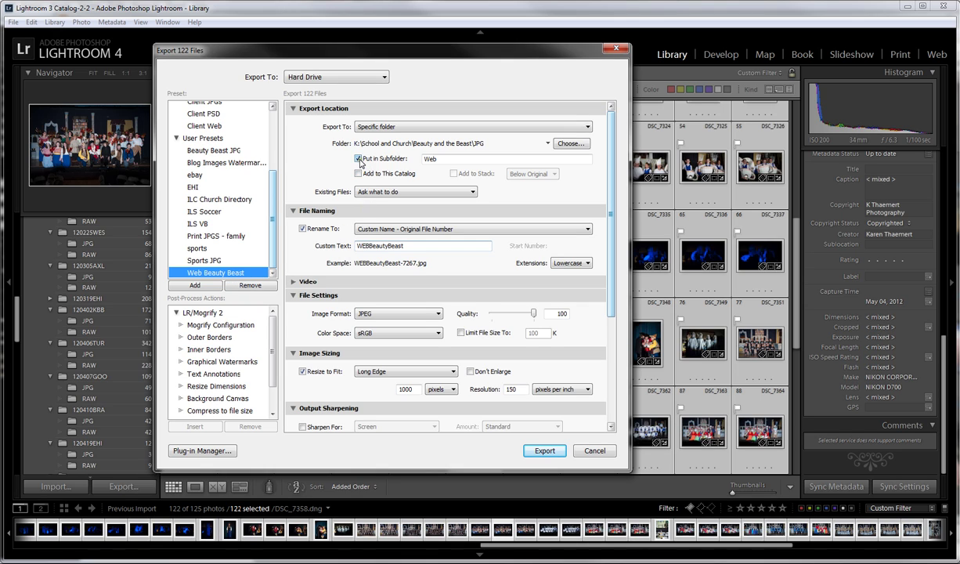
{"action": "left_click_drag", "start_coordinate": [435, 159], "coordinate": [413, 159]}
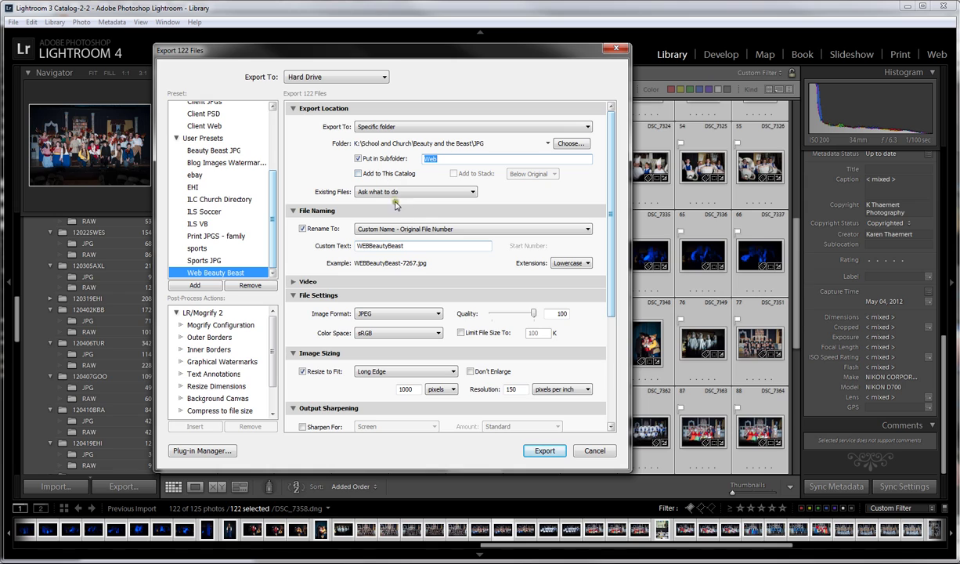
{"action": "left_click", "coordinate": [365, 245]}
{"action": "left_click", "coordinate": [366, 245]}
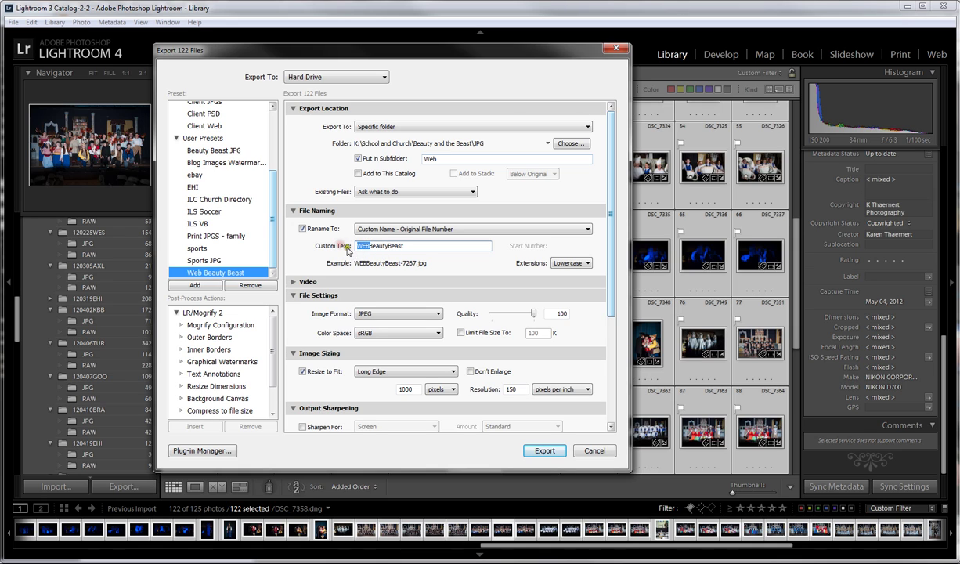
{"action": "left_click_drag", "start_coordinate": [357, 246], "coordinate": [370, 246]}
{"action": "left_click", "coordinate": [415, 314]}
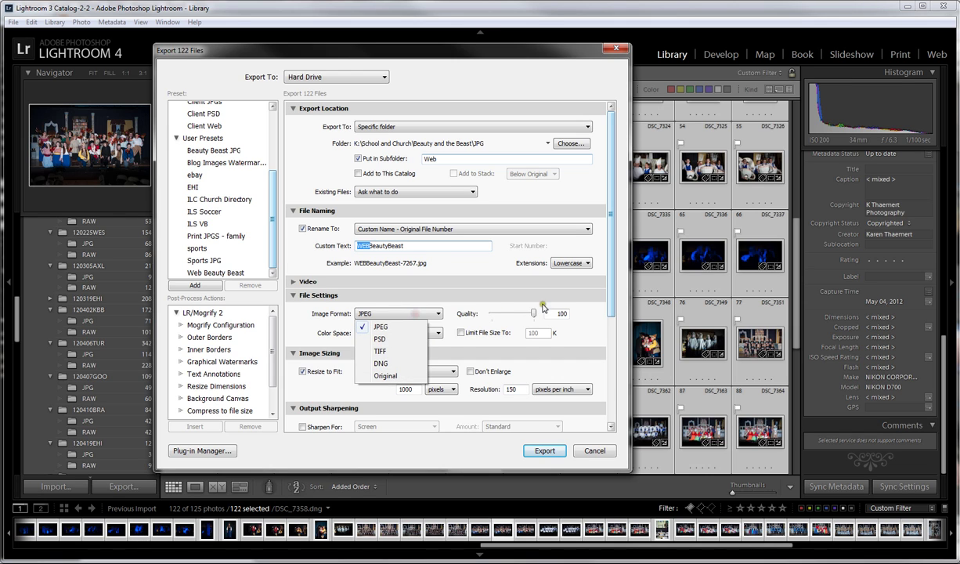
{"action": "left_click", "coordinate": [376, 327]}
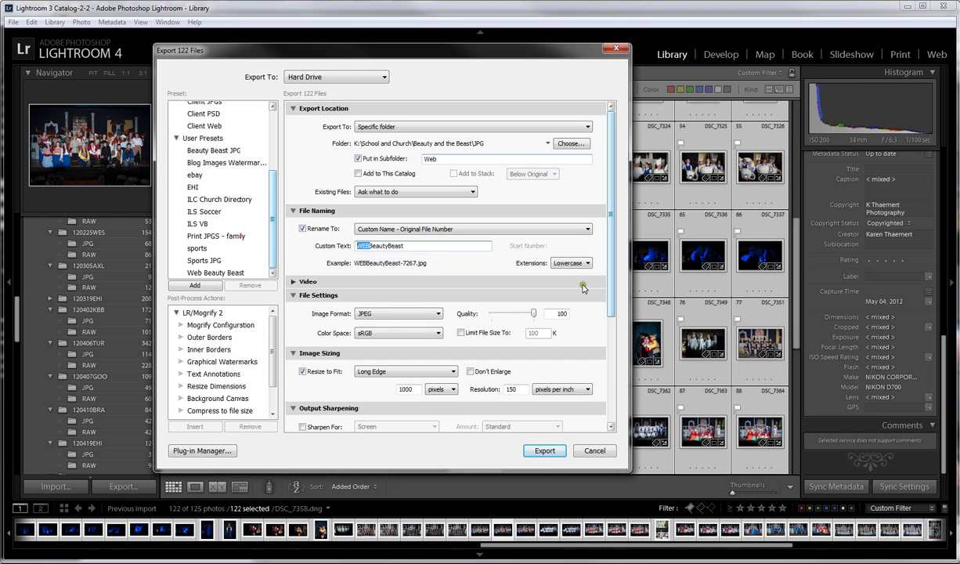
{"action": "left_click_drag", "start_coordinate": [611, 272], "coordinate": [612, 353]}
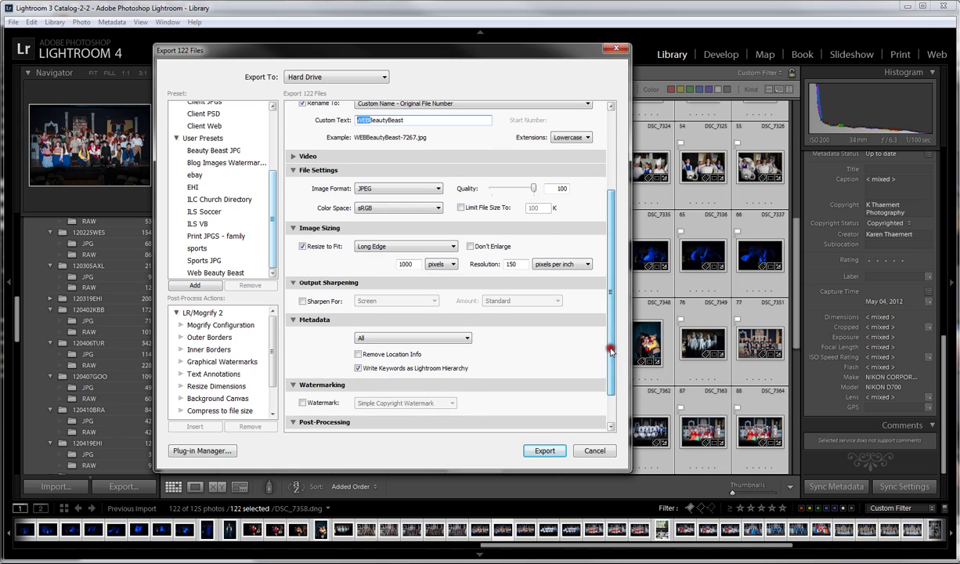
{"action": "left_click", "coordinate": [453, 247]}
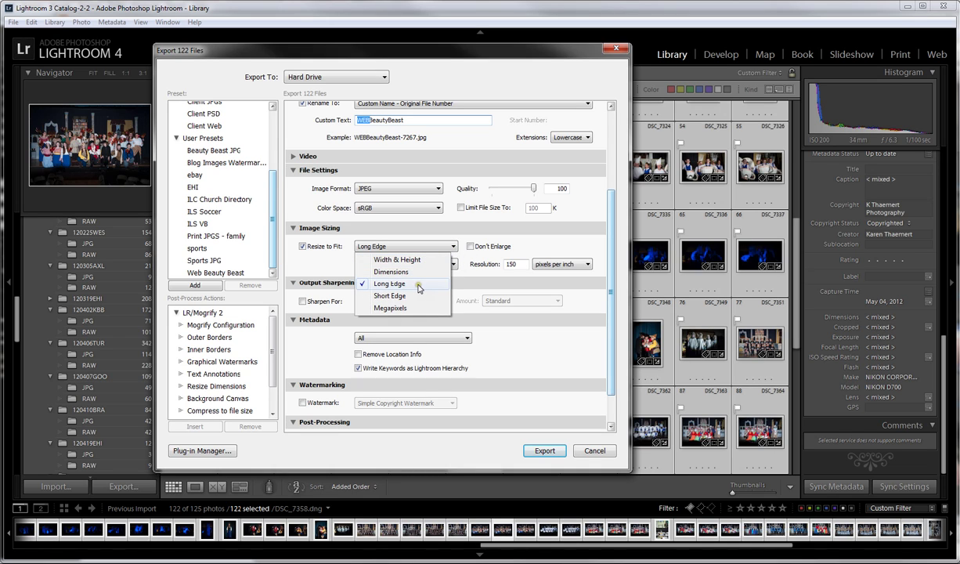
{"action": "left_click", "coordinate": [403, 260]}
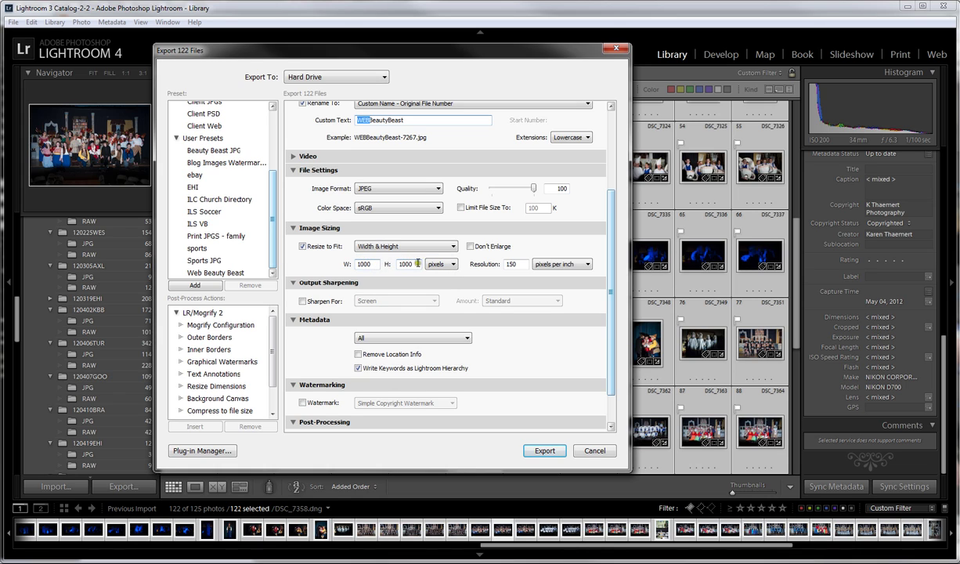
{"action": "left_click", "coordinate": [434, 245]}
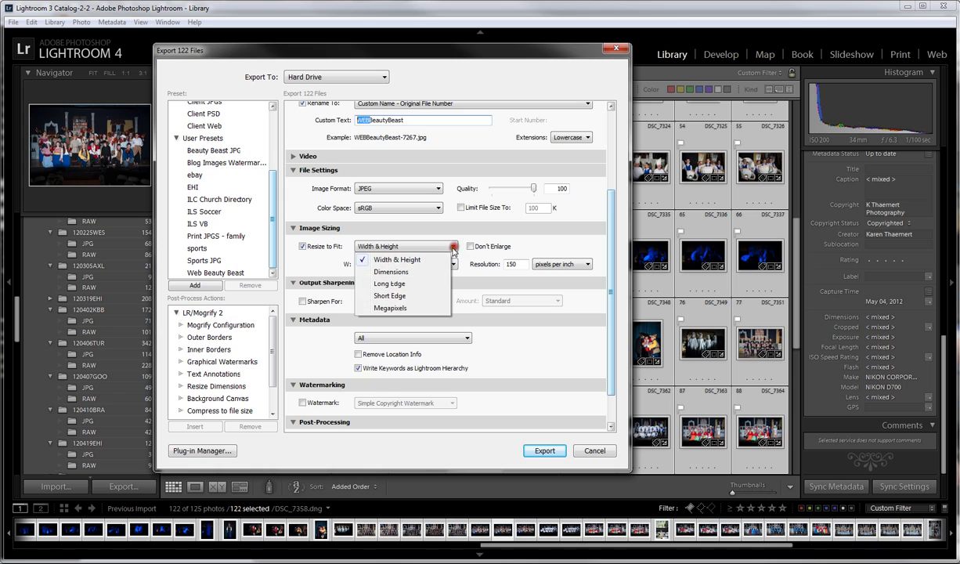
{"action": "left_click", "coordinate": [413, 283]}
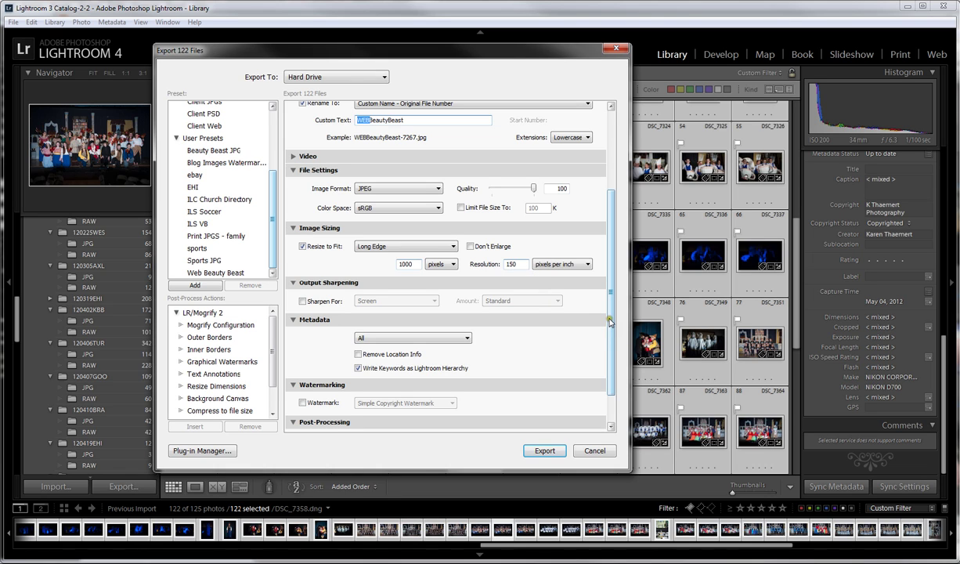
Check the Web Beauty Beast preset's options, then collapse the Metadata section.
{"action": "scroll", "coordinate": [609, 325], "scroll_direction": "down", "scroll_amount": 1}
{"action": "scroll", "coordinate": [609, 325], "scroll_direction": "down", "scroll_amount": 3}
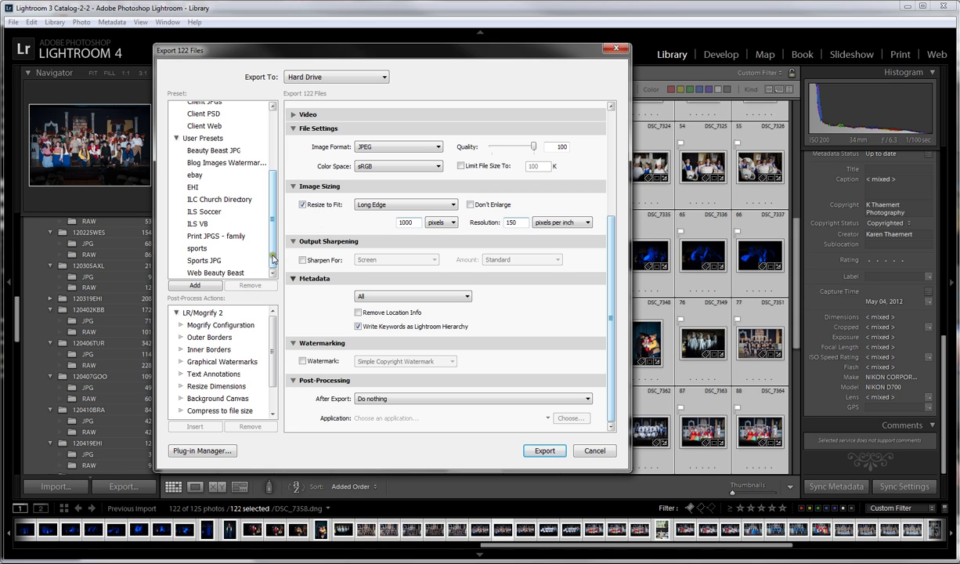
{"action": "right_click", "coordinate": [227, 274]}
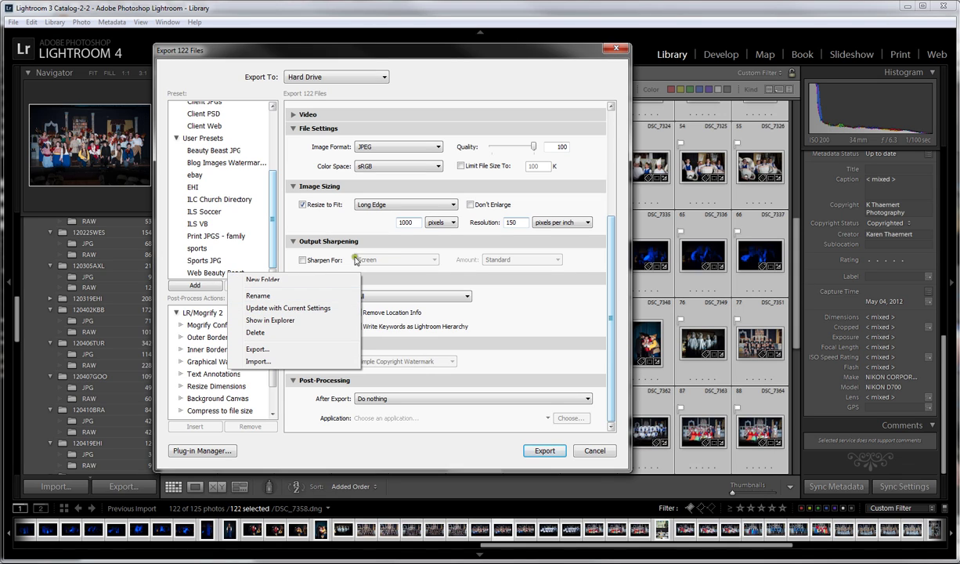
{"action": "left_click", "coordinate": [458, 273]}
{"action": "left_click", "coordinate": [457, 278]}
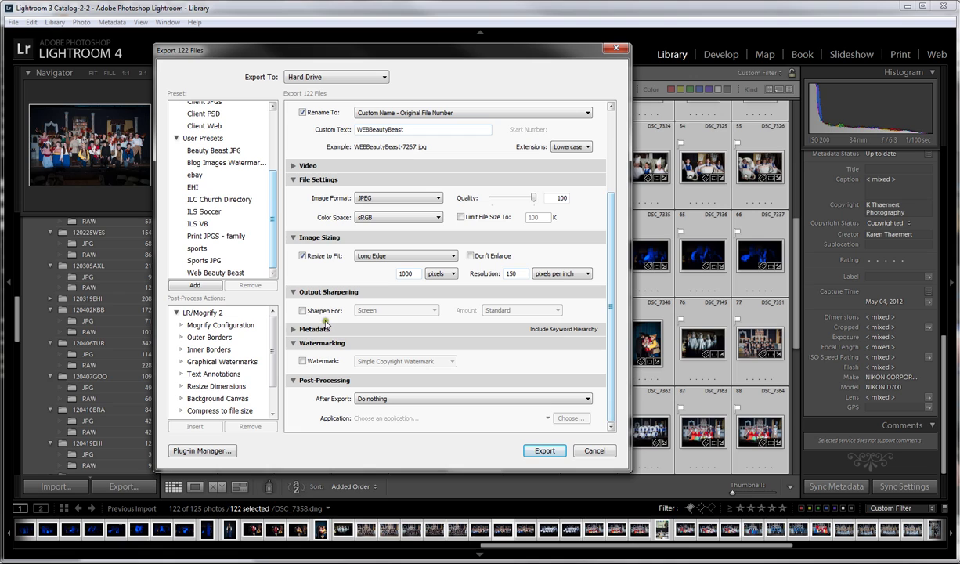
Try Screen output sharpening, then leave output sharpening turned off.
{"action": "left_click", "coordinate": [302, 311]}
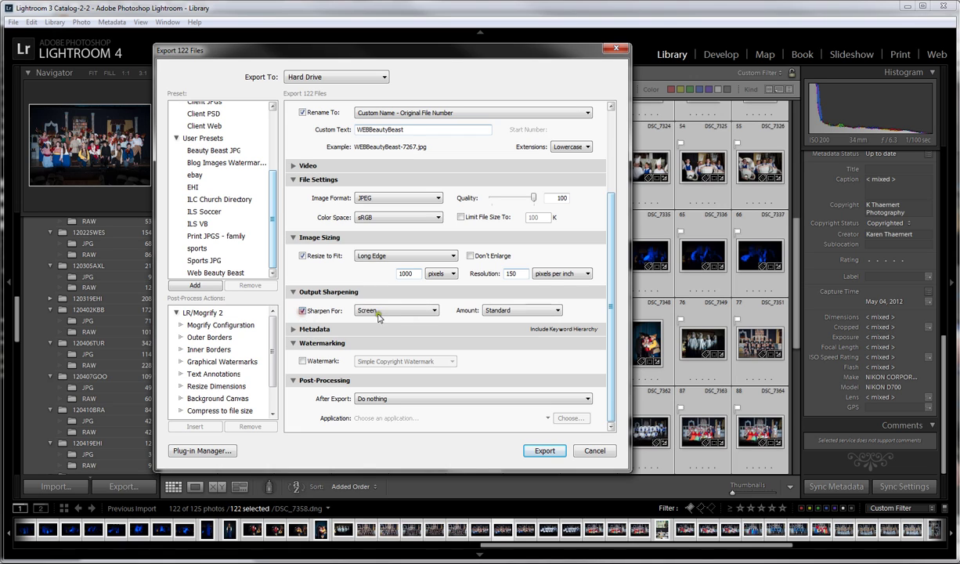
{"action": "left_click", "coordinate": [434, 311]}
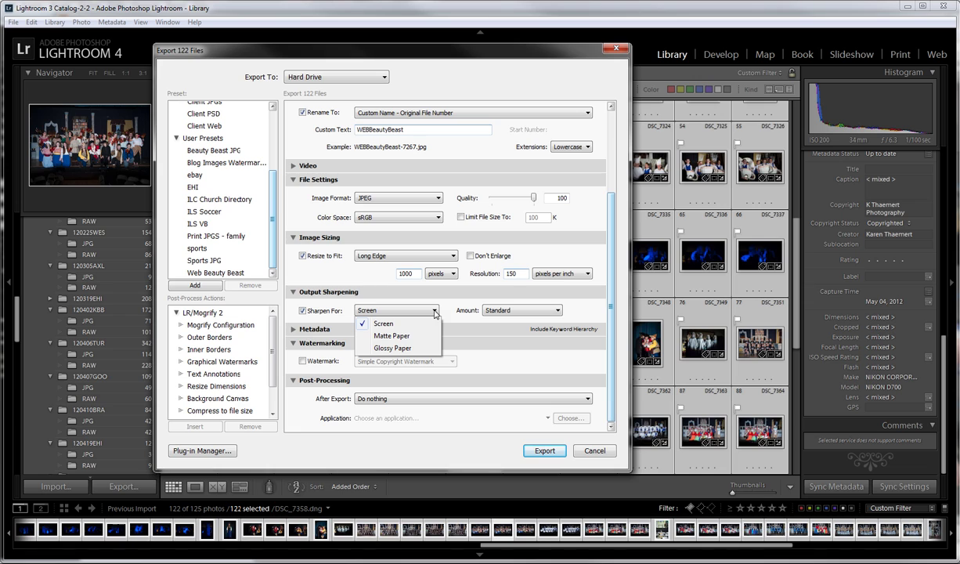
{"action": "left_click", "coordinate": [434, 311]}
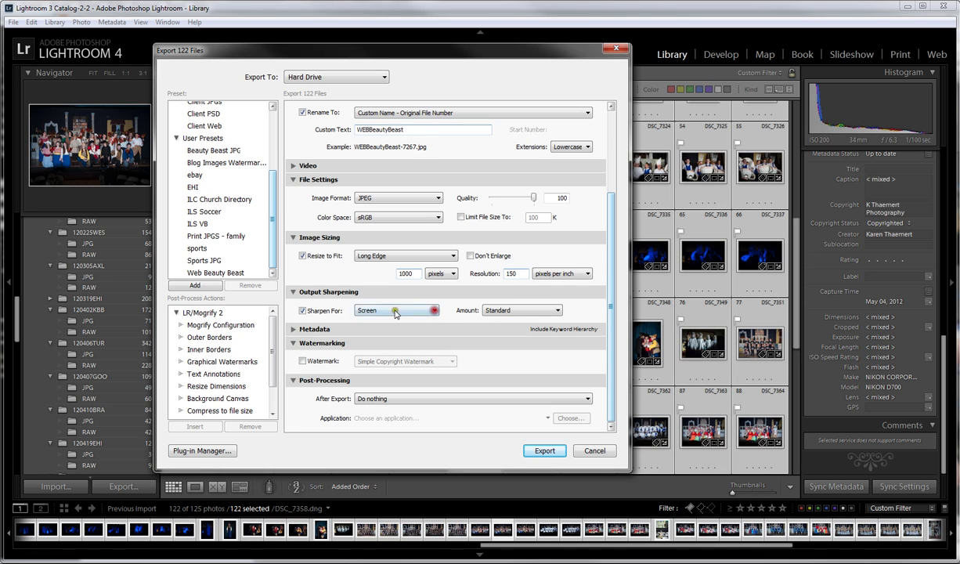
{"action": "left_click", "coordinate": [302, 310]}
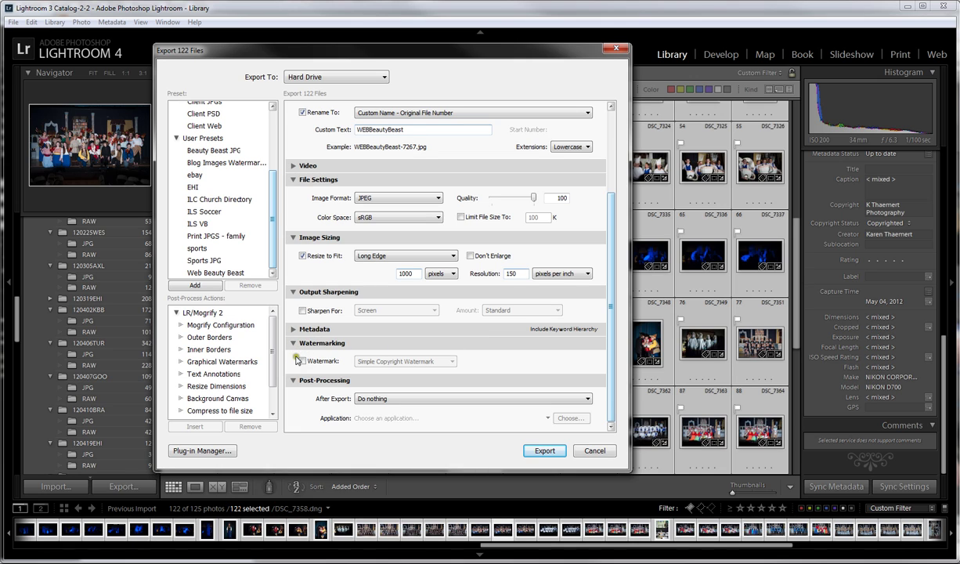
Enable watermarking using the bottom-placed watermark preset.
{"action": "left_click", "coordinate": [302, 362]}
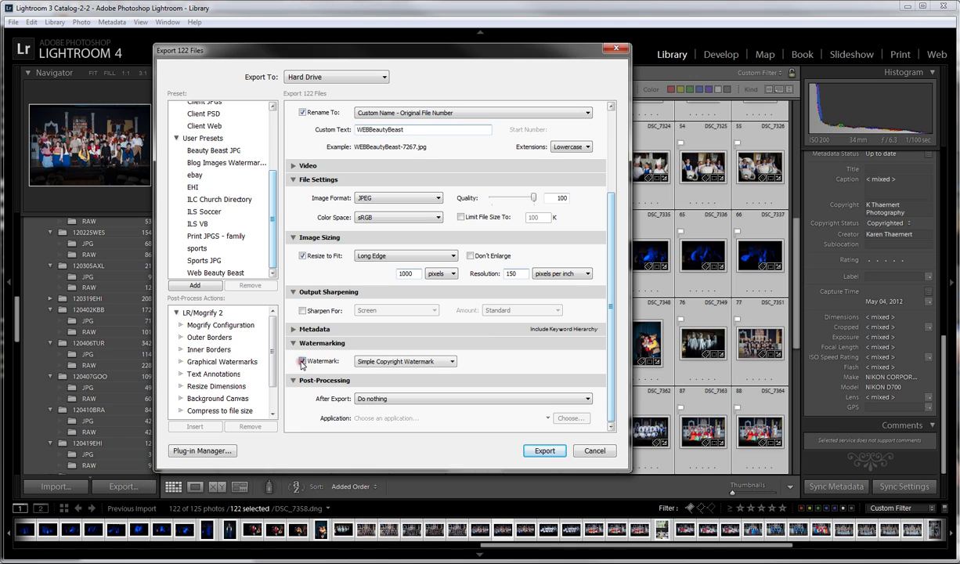
{"action": "left_click", "coordinate": [451, 362]}
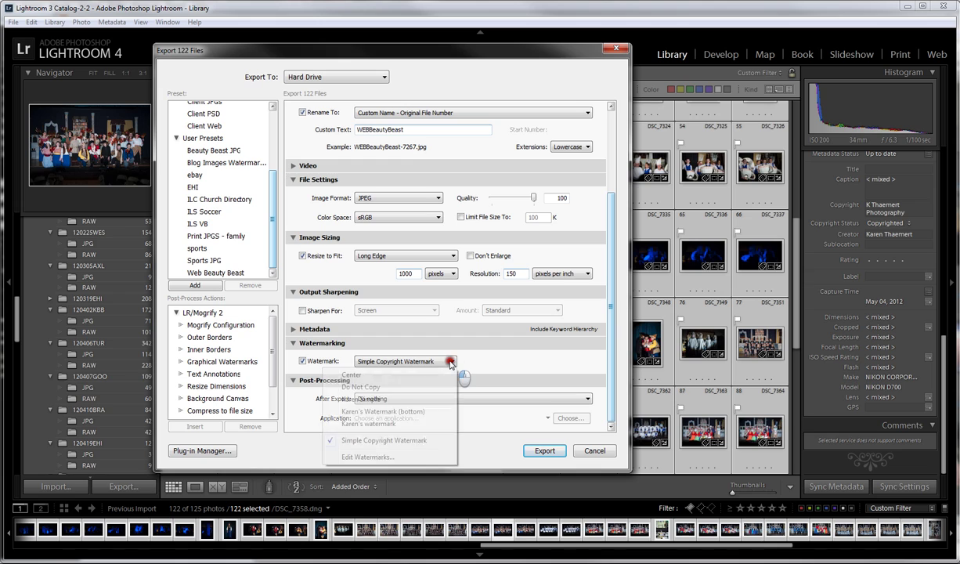
{"action": "left_click", "coordinate": [421, 414]}
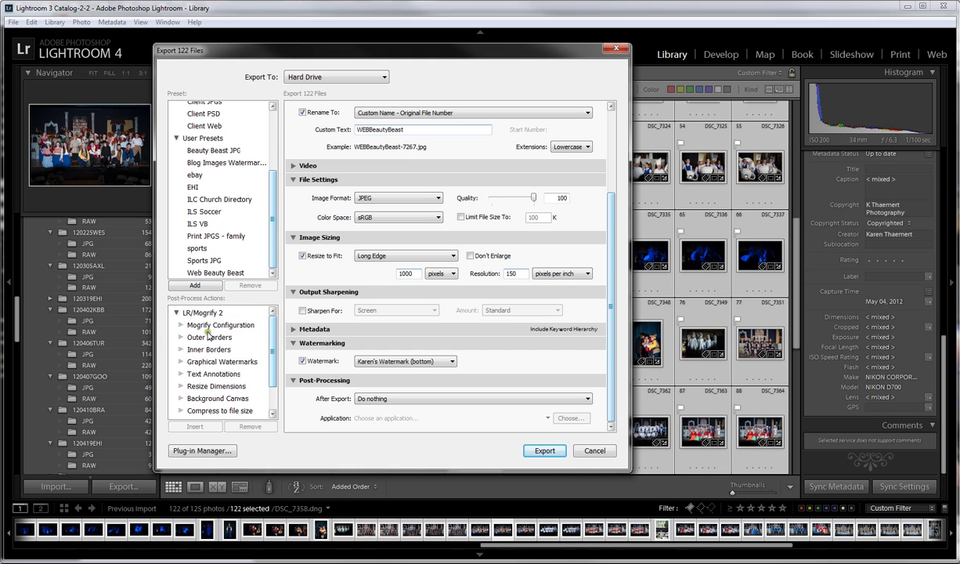
Try the Outer Borders and Inner Borders post-process actions and scroll through the list.
{"action": "left_click", "coordinate": [220, 338]}
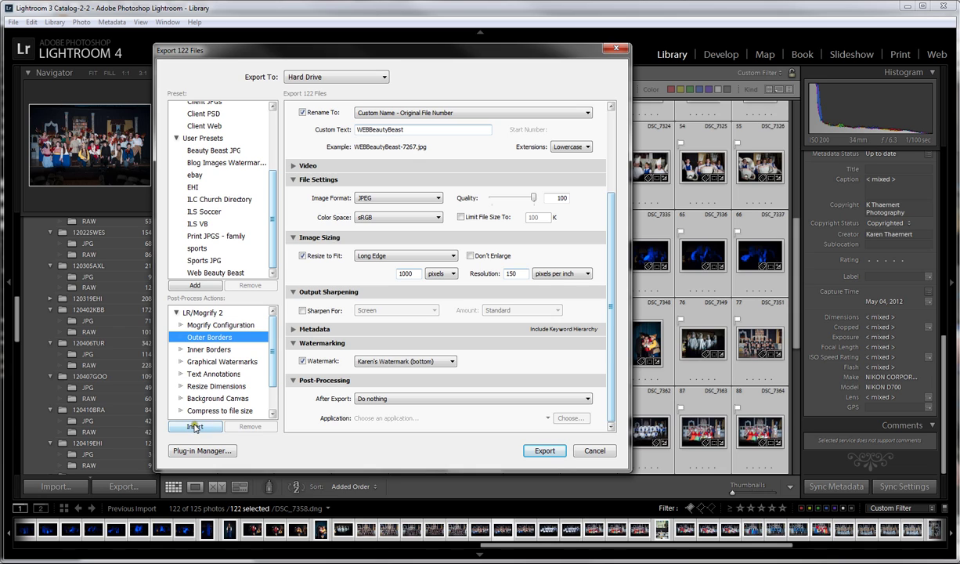
{"action": "left_click", "coordinate": [202, 350]}
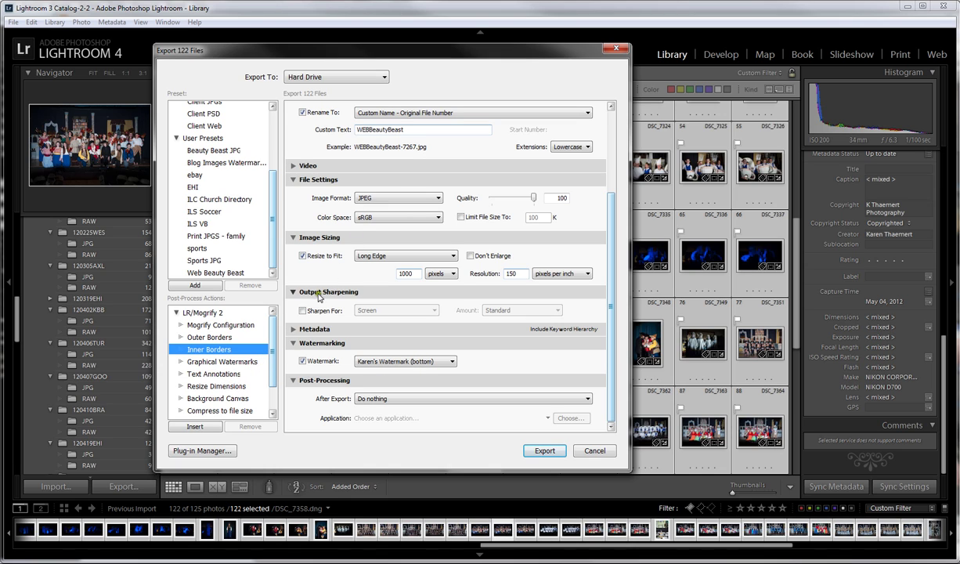
{"action": "left_click_drag", "start_coordinate": [272, 333], "coordinate": [272, 362]}
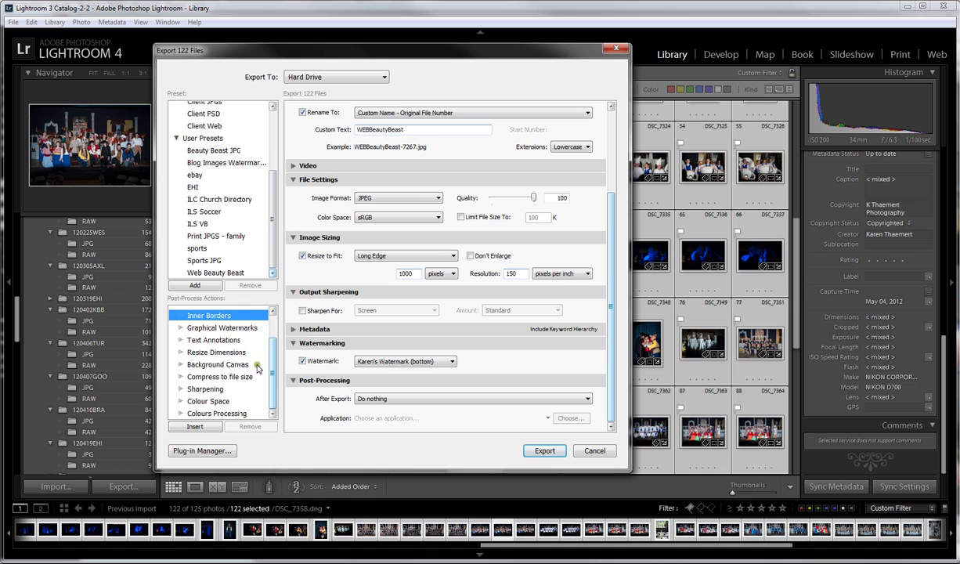
{"action": "left_click_drag", "start_coordinate": [267, 375], "coordinate": [275, 329]}
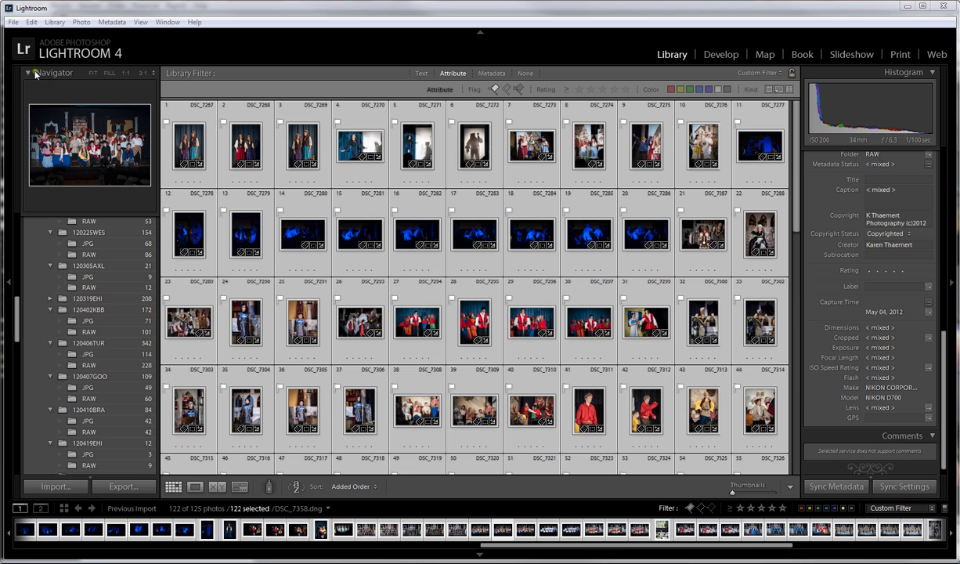
Reopen and cancel the Export dialog, then show the Export with Preset submenu.
{"action": "left_click", "coordinate": [14, 22]}
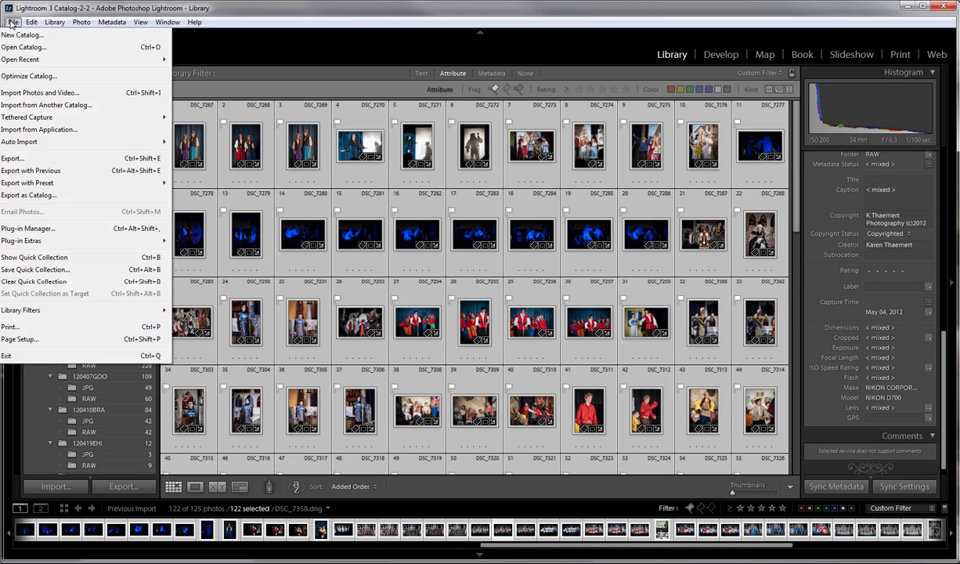
{"action": "left_click", "coordinate": [10, 159]}
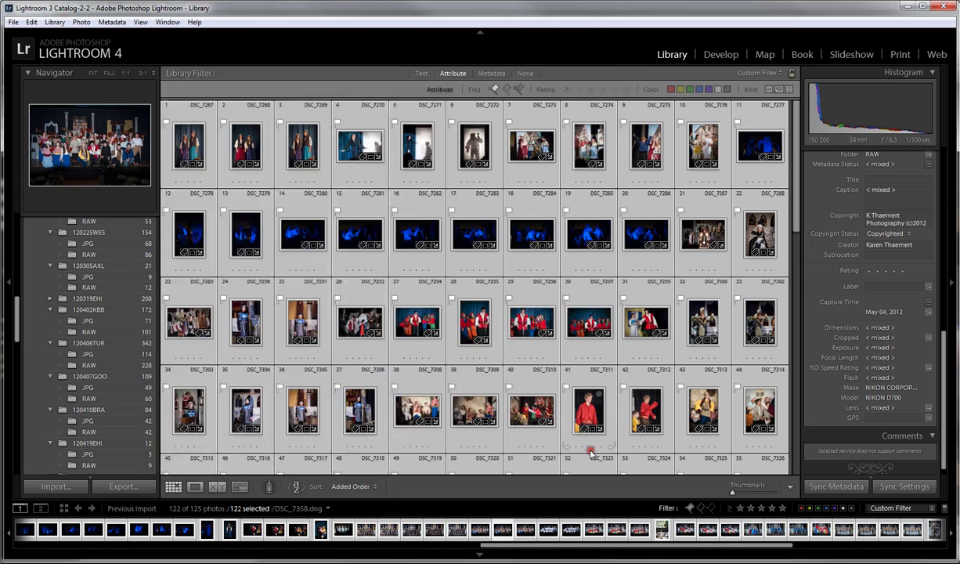
{"action": "left_click", "coordinate": [594, 450]}
{"action": "left_click", "coordinate": [12, 23]}
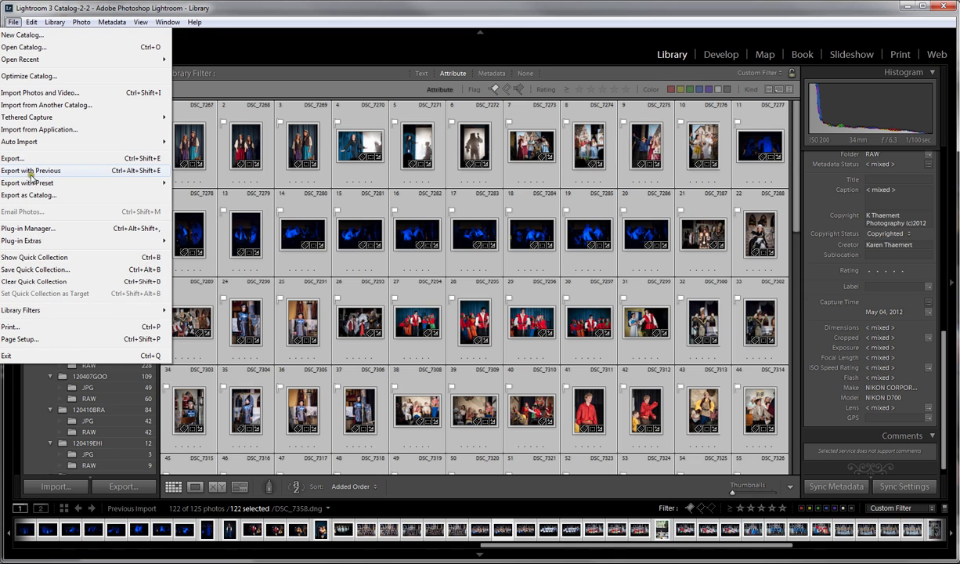
{"action": "mouse_move", "coordinate": [33, 181]}
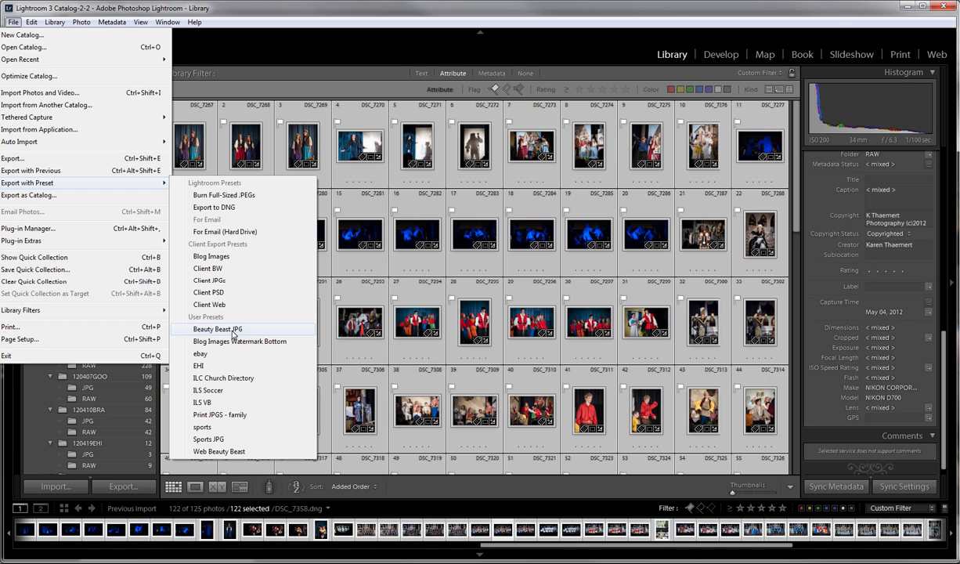
Export all 122 photos with the Beauty Beast JPG preset, scrolling the grid meanwhile.
{"action": "left_click", "coordinate": [209, 332]}
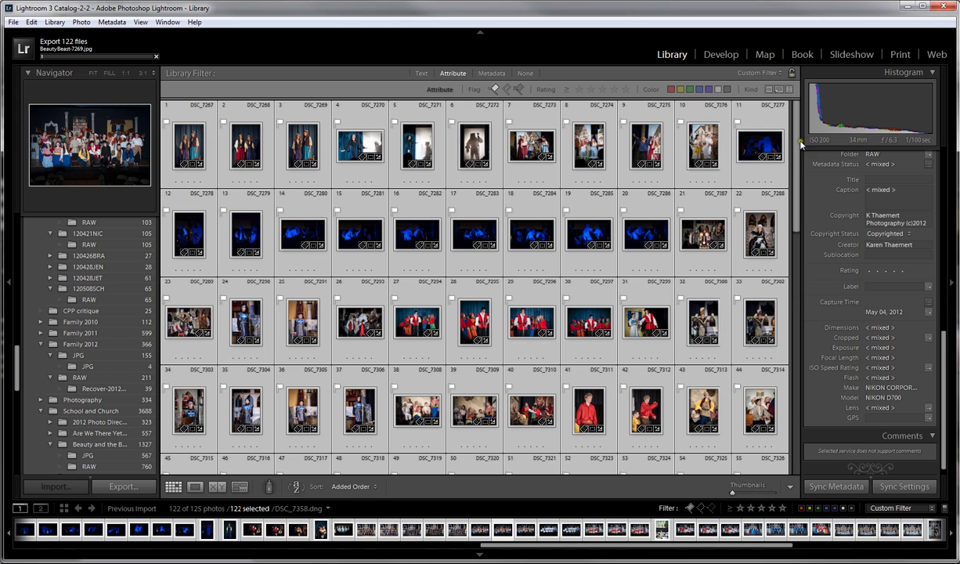
{"action": "left_click_drag", "start_coordinate": [795, 149], "coordinate": [795, 232]}
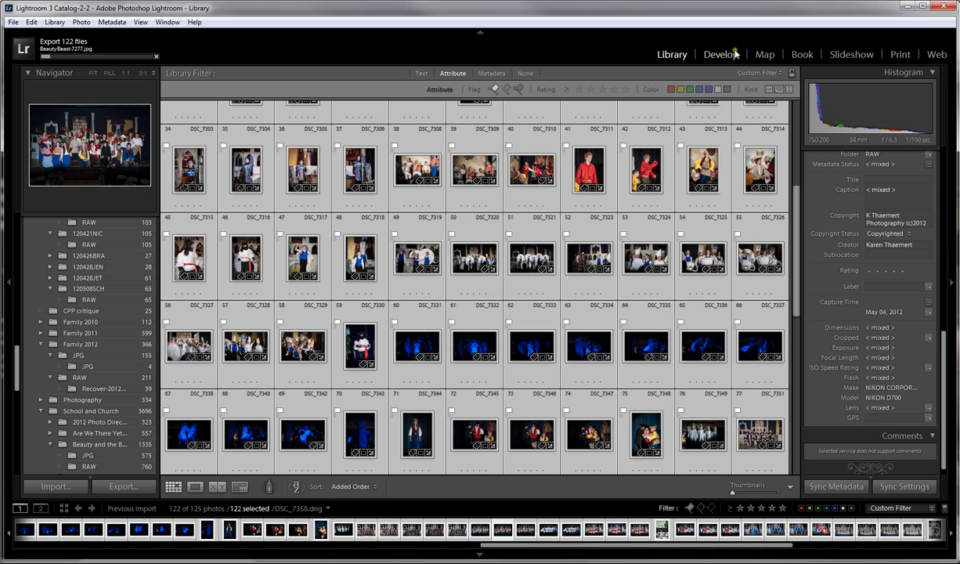
Build a 240-page Standard Landscape book in the Book module, stopping preparation at the page limit.
{"action": "left_click", "coordinate": [802, 55]}
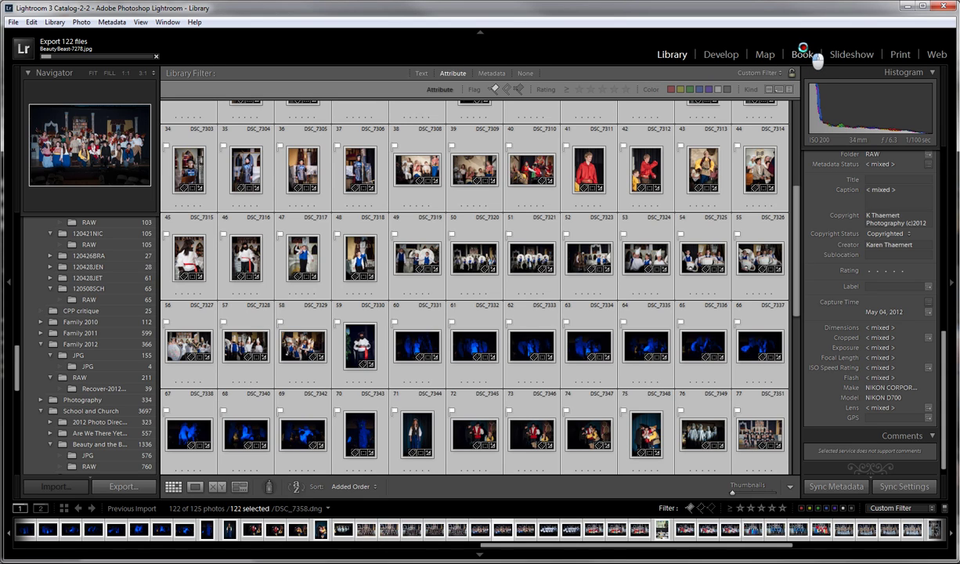
{"action": "left_click", "coordinate": [902, 54]}
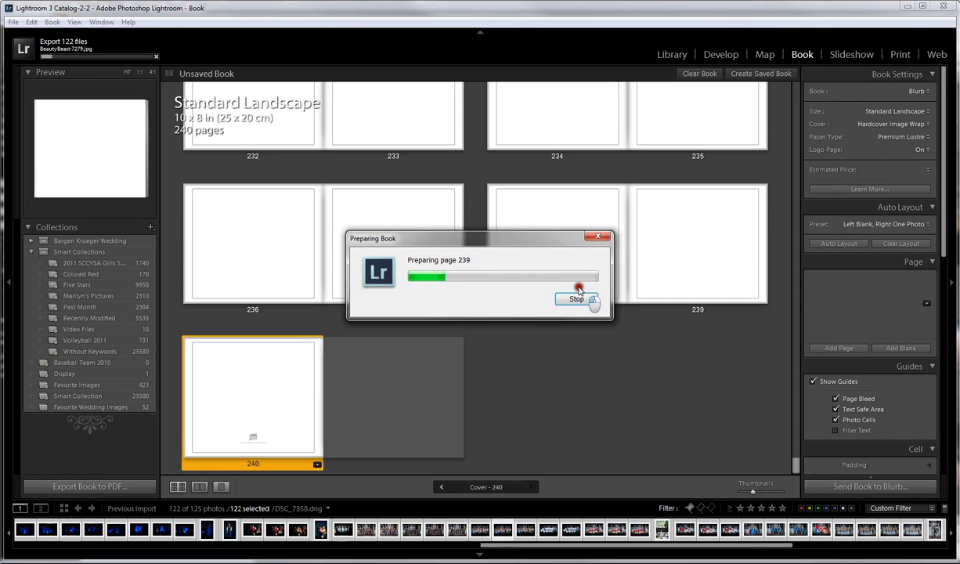
{"action": "left_click", "coordinate": [581, 300]}
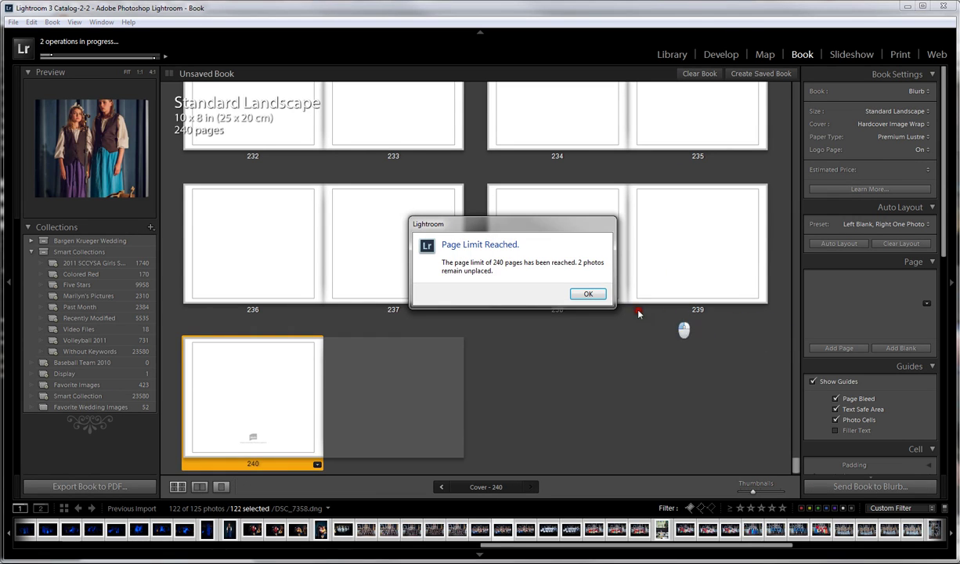
Dismiss the Page Limit Reached warning, review the covers and page 1, then return to Library.
{"action": "left_click", "coordinate": [585, 296]}
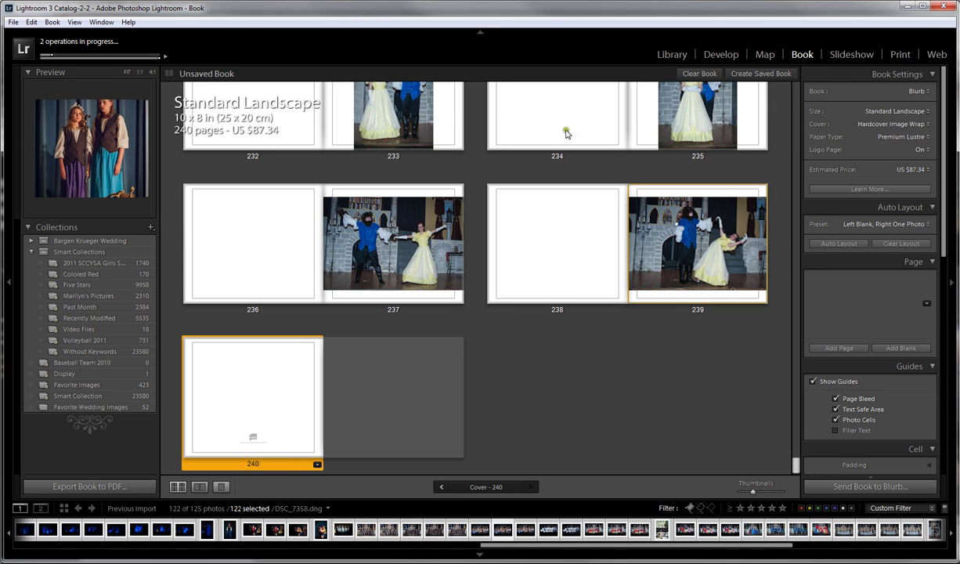
{"action": "left_click_drag", "start_coordinate": [796, 464], "coordinate": [791, 87]}
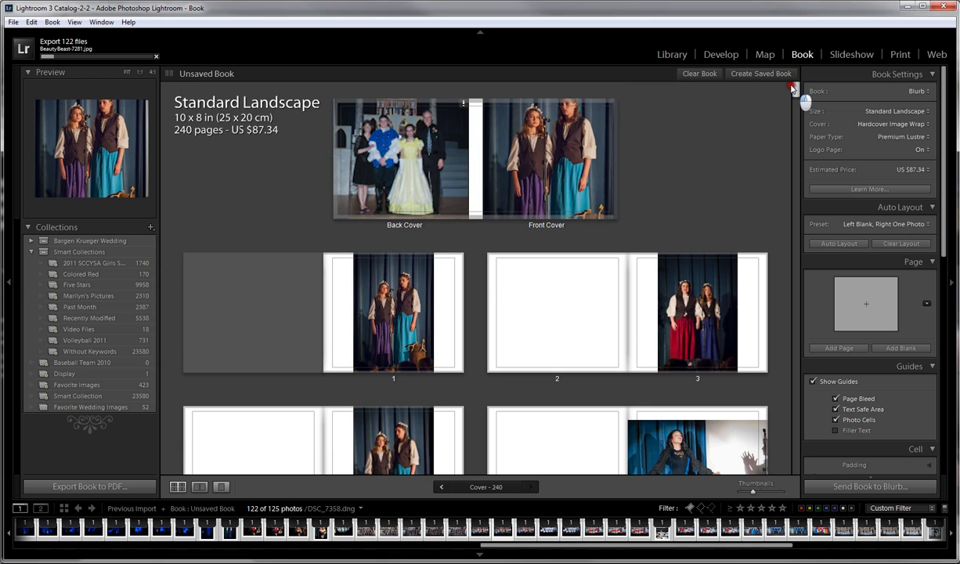
{"action": "left_click", "coordinate": [384, 264]}
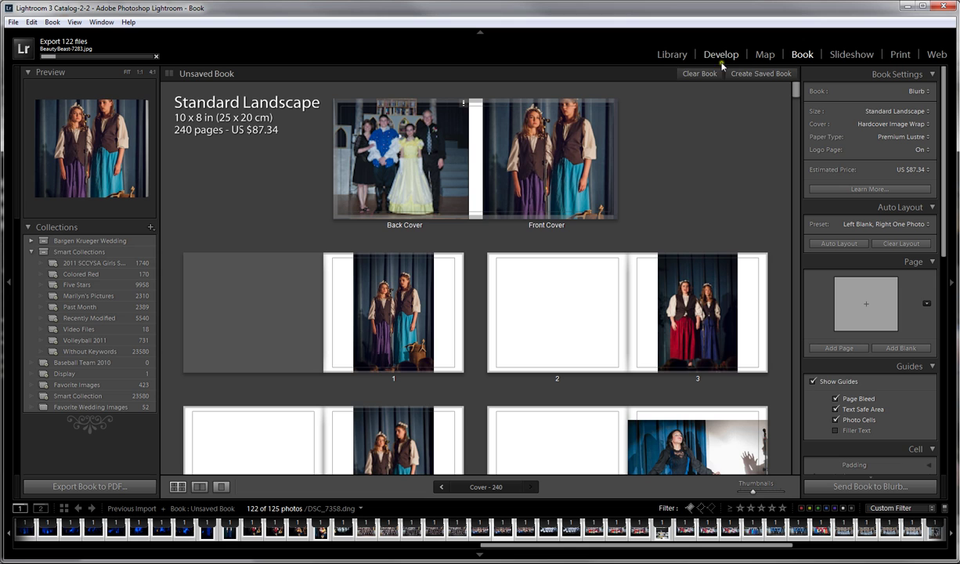
{"action": "left_click", "coordinate": [673, 55]}
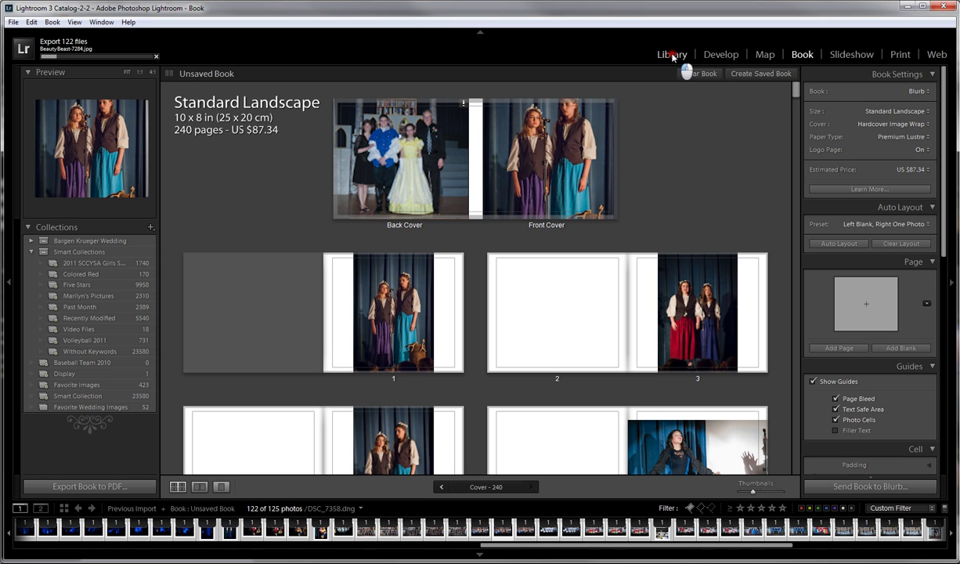